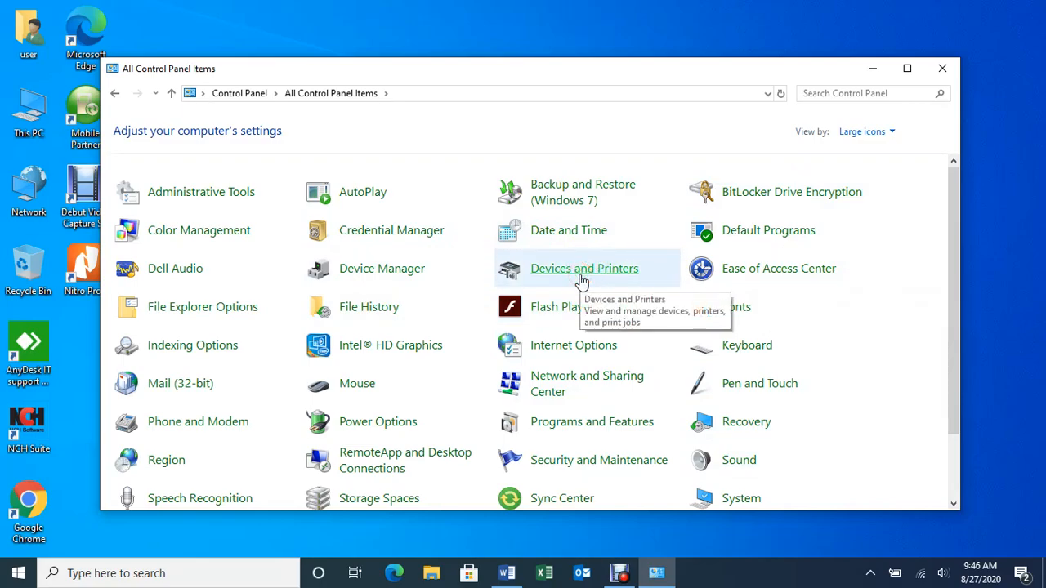
Open Devices and Printers and add the network printer NPI2E7F14 (HP LaserJet 400 M401dn) to this PC.
{"action": "left_click", "coordinate": [593, 274]}
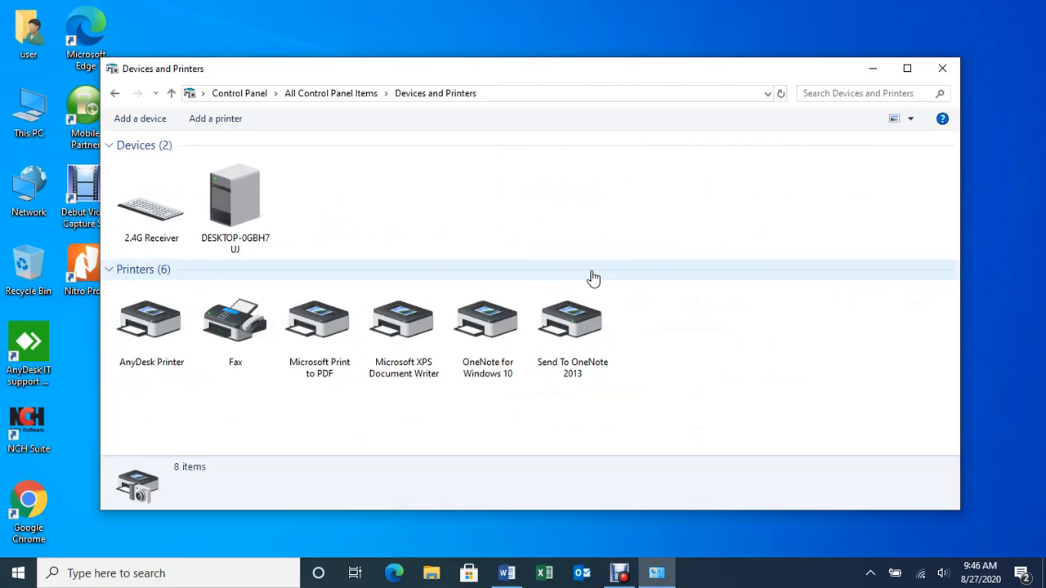
{"action": "left_click", "coordinate": [148, 127]}
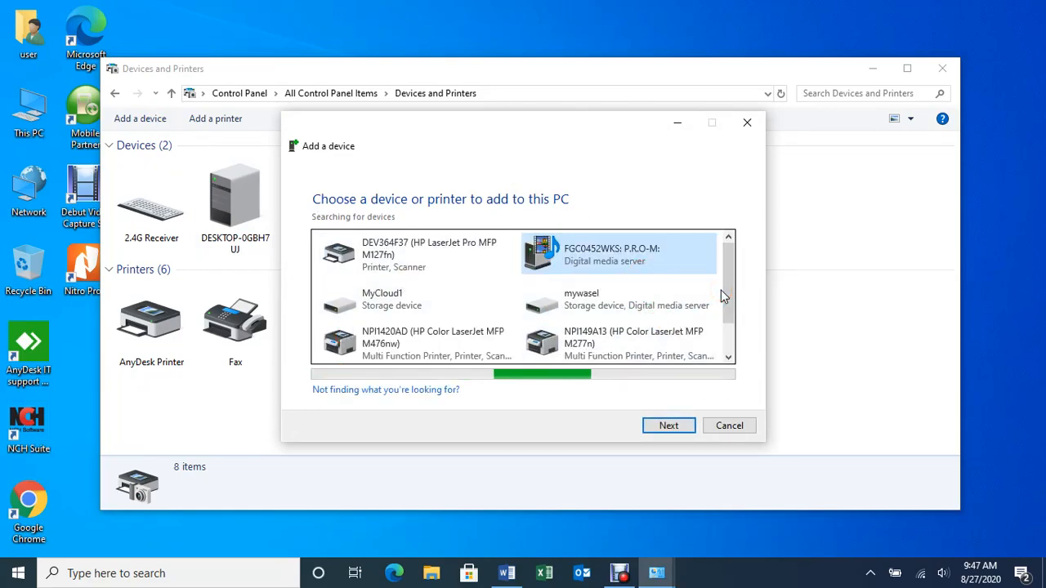
{"action": "left_click_drag", "start_coordinate": [726, 282], "coordinate": [720, 350]}
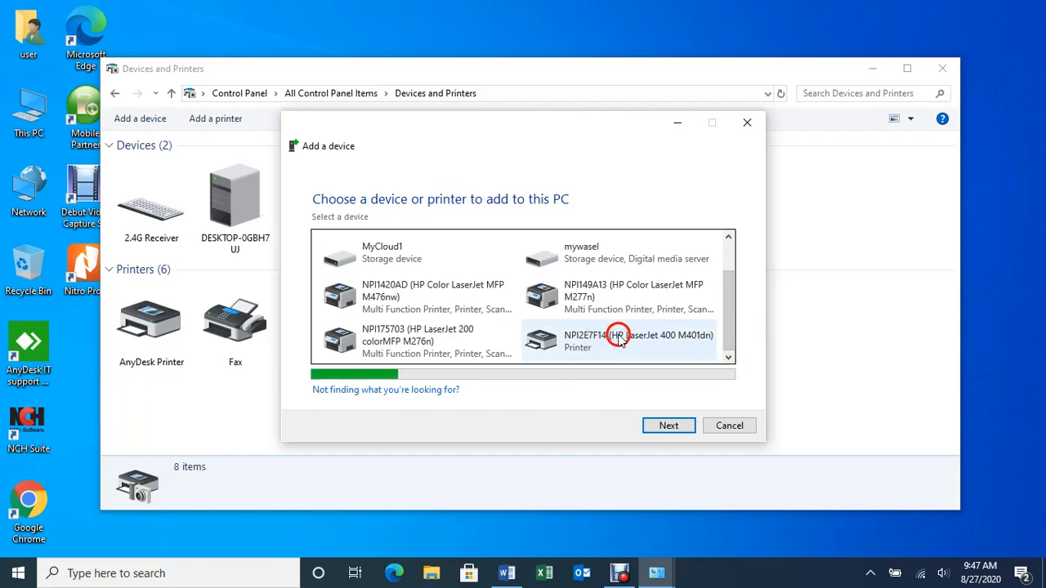
{"action": "left_click", "coordinate": [618, 340]}
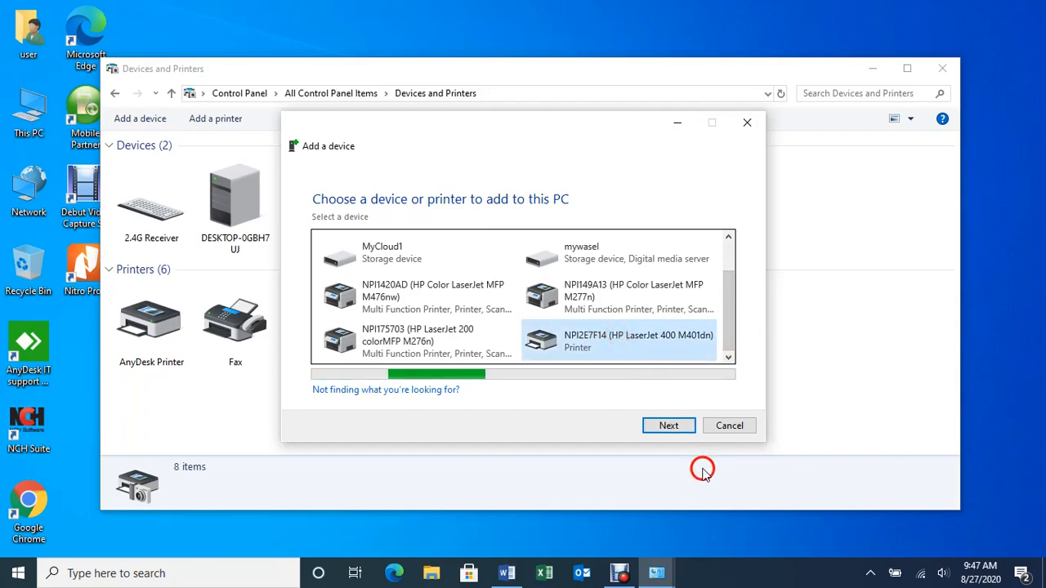
{"action": "left_click", "coordinate": [678, 426]}
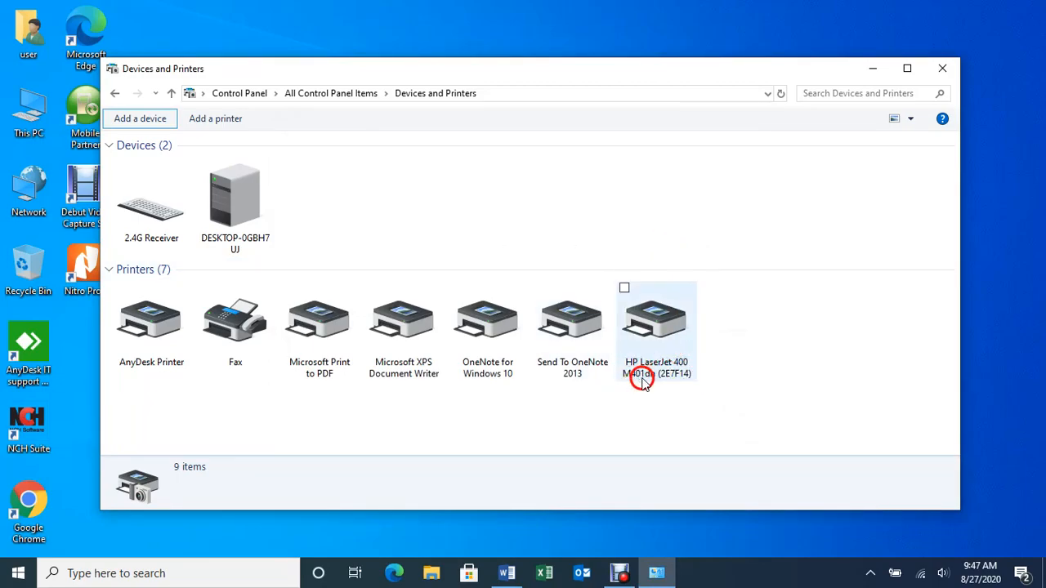
Review the printer properties of the HP LaserJet 400 M401dn, including the test page option, and close them.
{"action": "left_click", "coordinate": [668, 333]}
{"action": "right_click", "coordinate": [669, 332]}
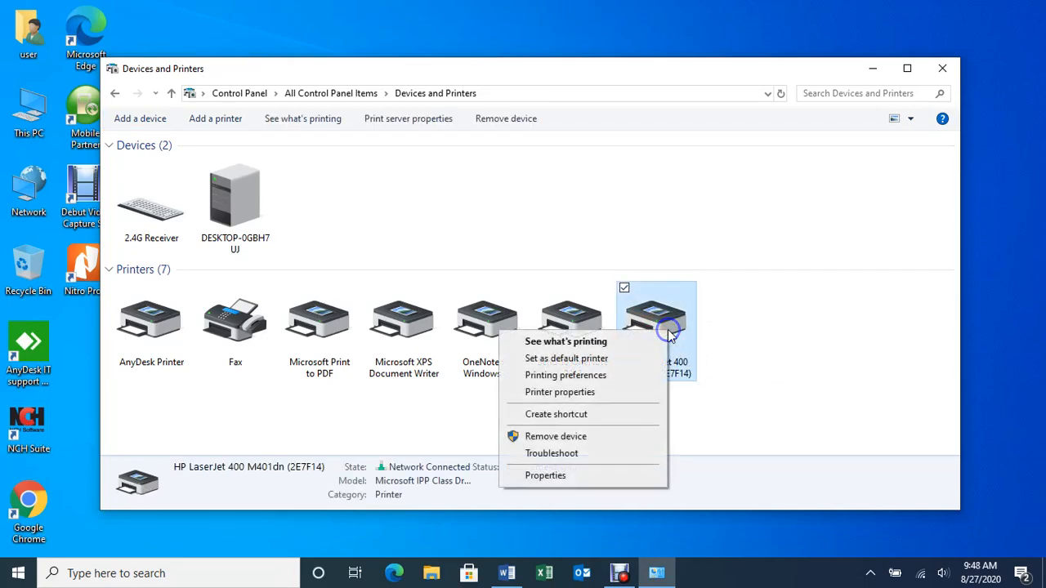
{"action": "left_click", "coordinate": [599, 394]}
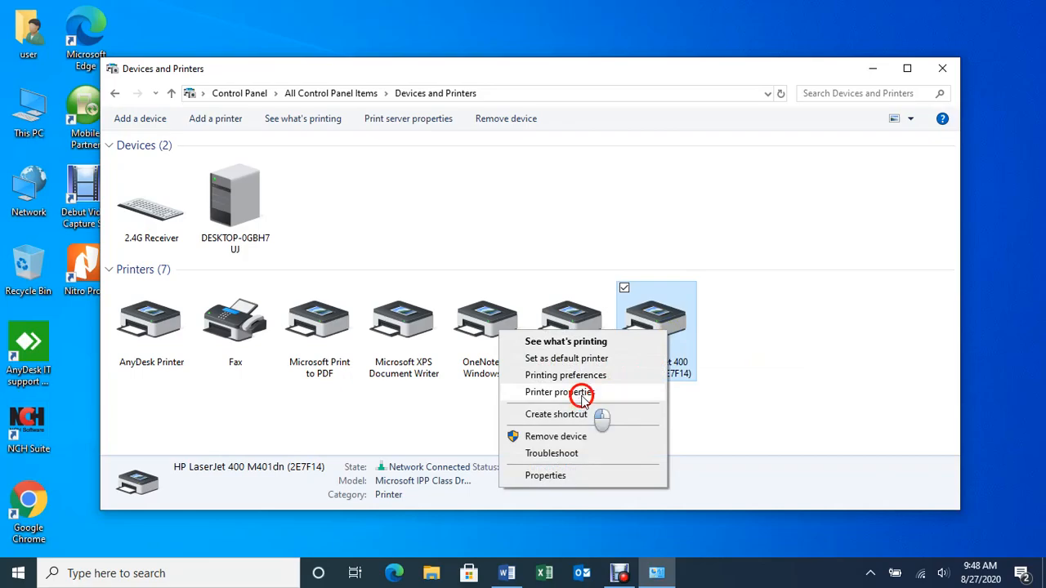
{"action": "left_click", "coordinate": [872, 492]}
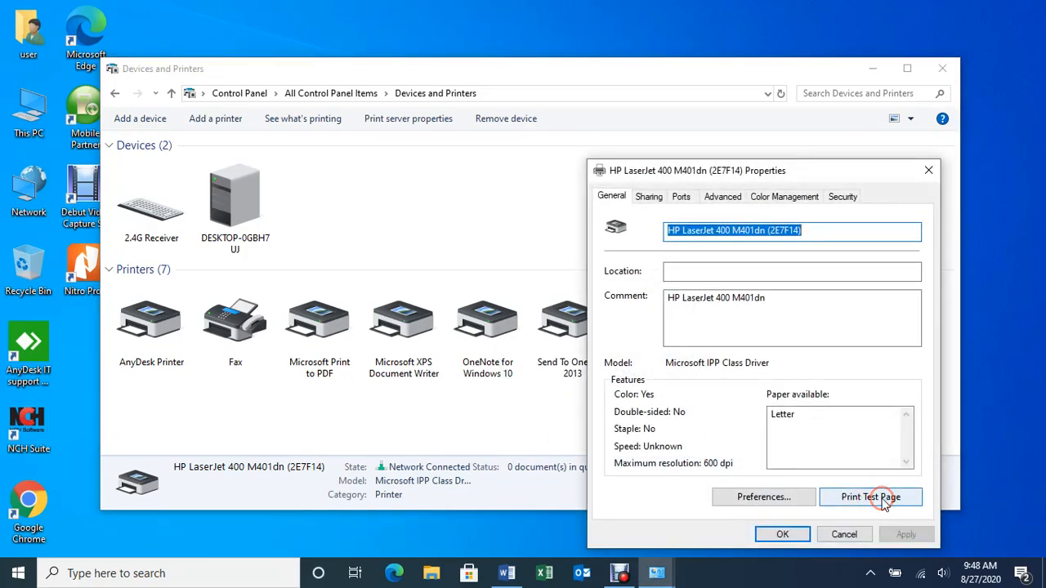
{"action": "left_click", "coordinate": [882, 498]}
{"action": "left_click", "coordinate": [928, 170]}
Remove the HP LaserJet 400 M401dn (2E7F14) from the PC and confirm the removal.
{"action": "left_click", "coordinate": [661, 364]}
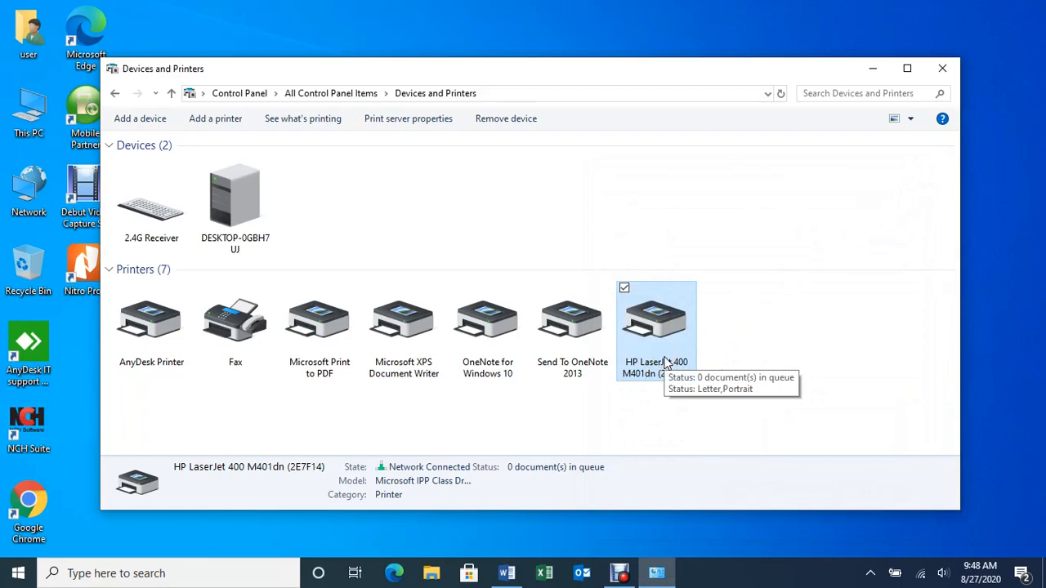
{"action": "right_click", "coordinate": [665, 364]}
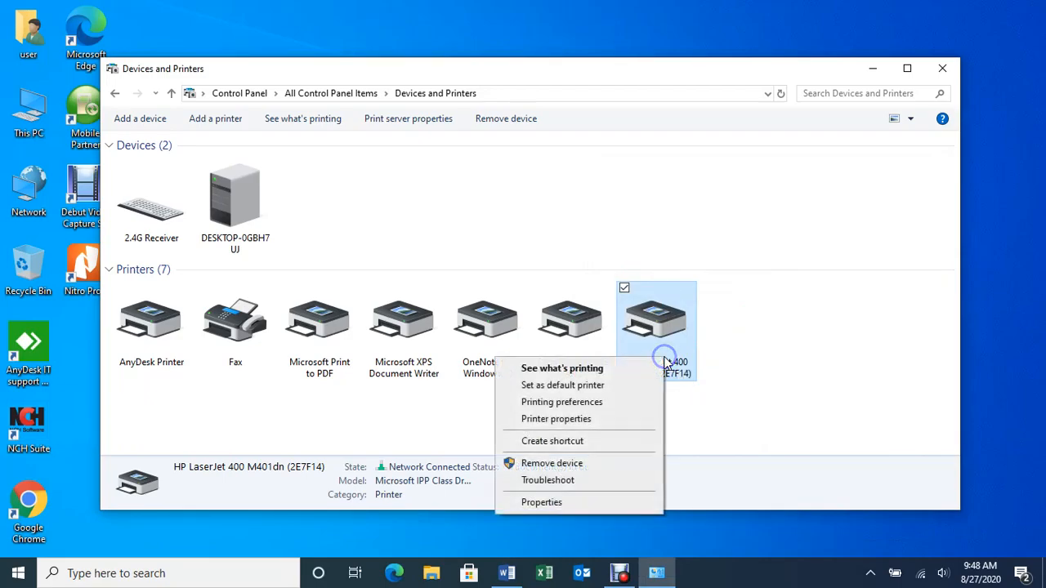
{"action": "left_click", "coordinate": [551, 464]}
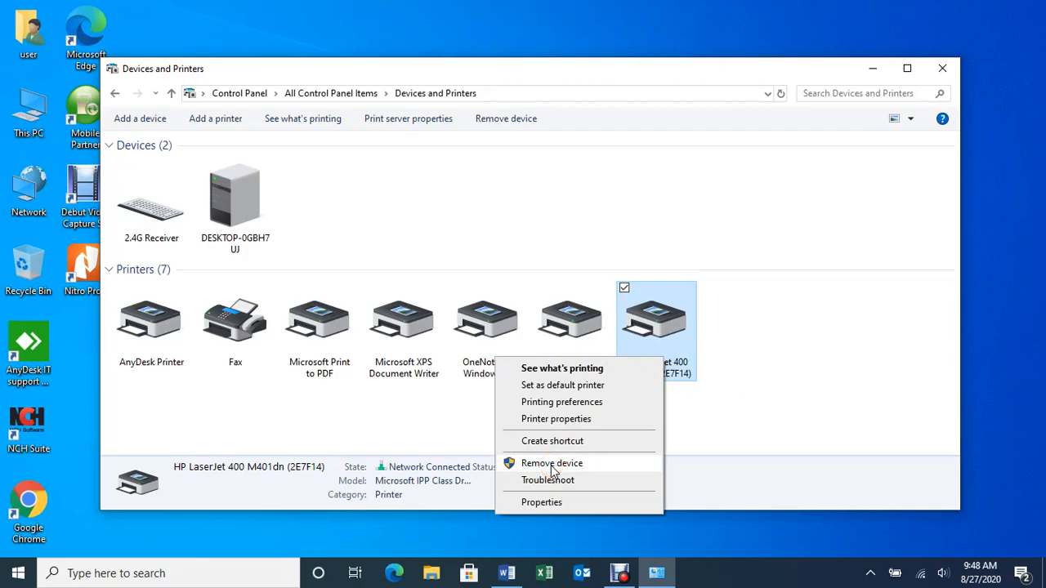
{"action": "left_click", "coordinate": [555, 465]}
{"action": "left_click", "coordinate": [567, 463]}
{"action": "left_click", "coordinate": [581, 293]}
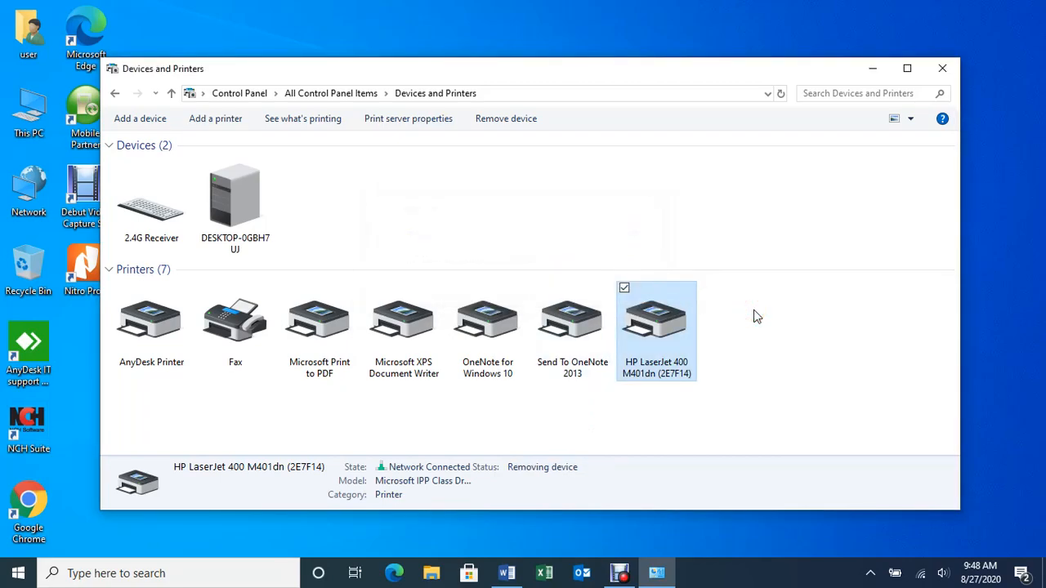
Refresh the Devices and Printers list several times to check whether the HP LaserJet 400 M401dn is gone.
{"action": "right_click", "coordinate": [754, 312]}
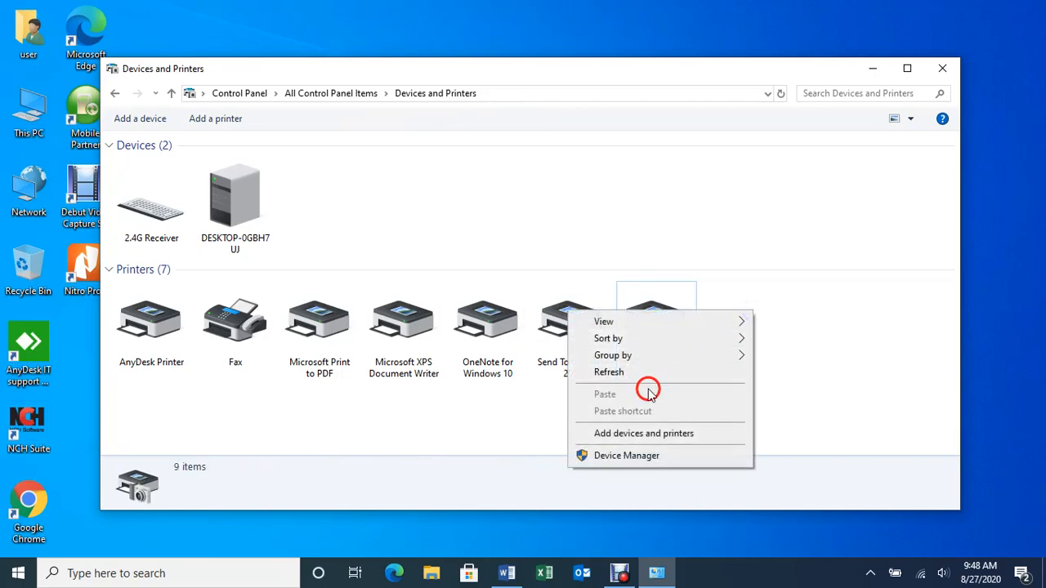
{"action": "left_click", "coordinate": [645, 374]}
{"action": "right_click", "coordinate": [784, 301]}
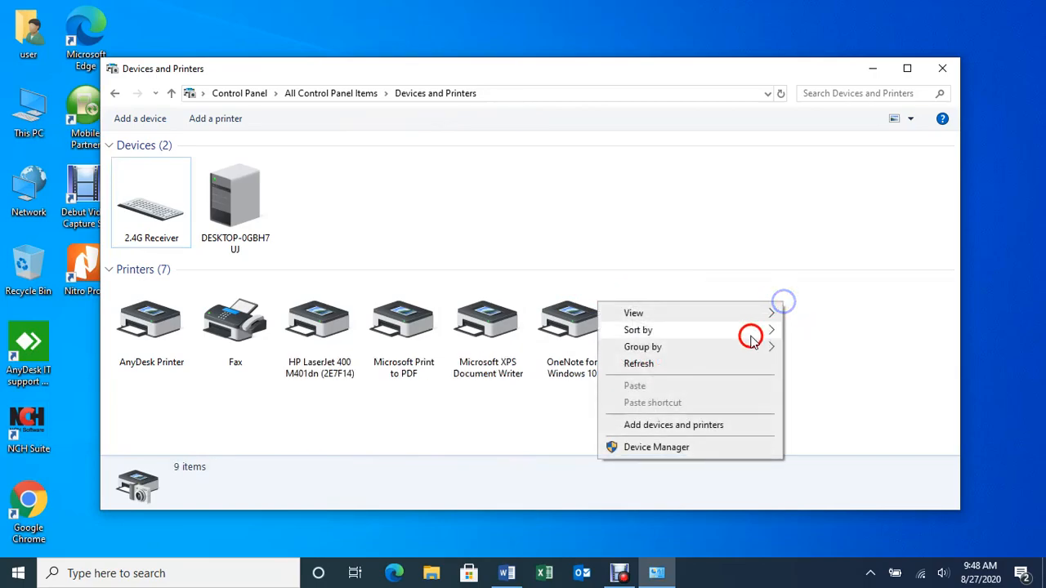
{"action": "left_click", "coordinate": [654, 364]}
{"action": "right_click", "coordinate": [776, 303]}
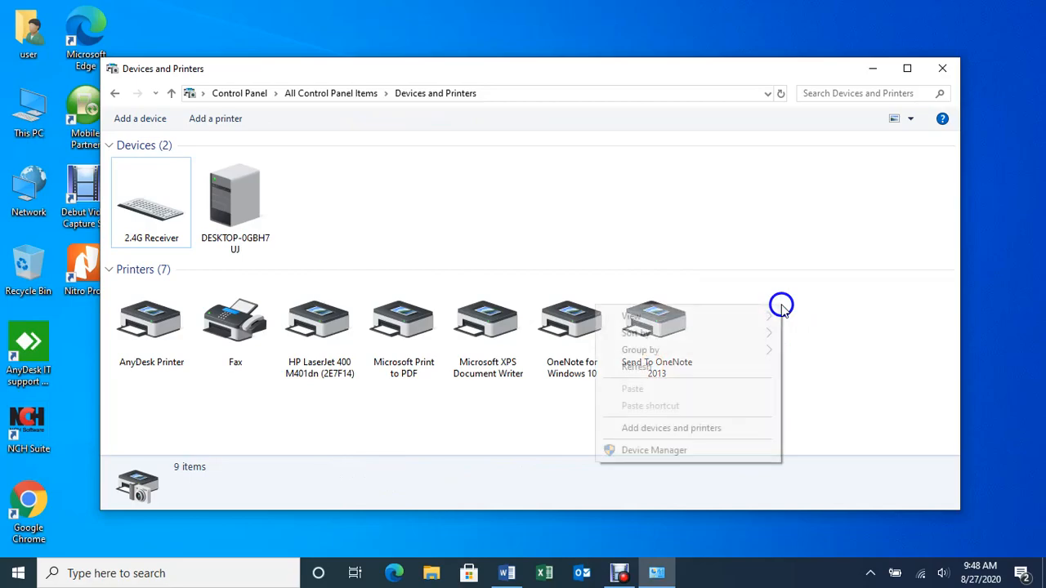
{"action": "left_click", "coordinate": [677, 367]}
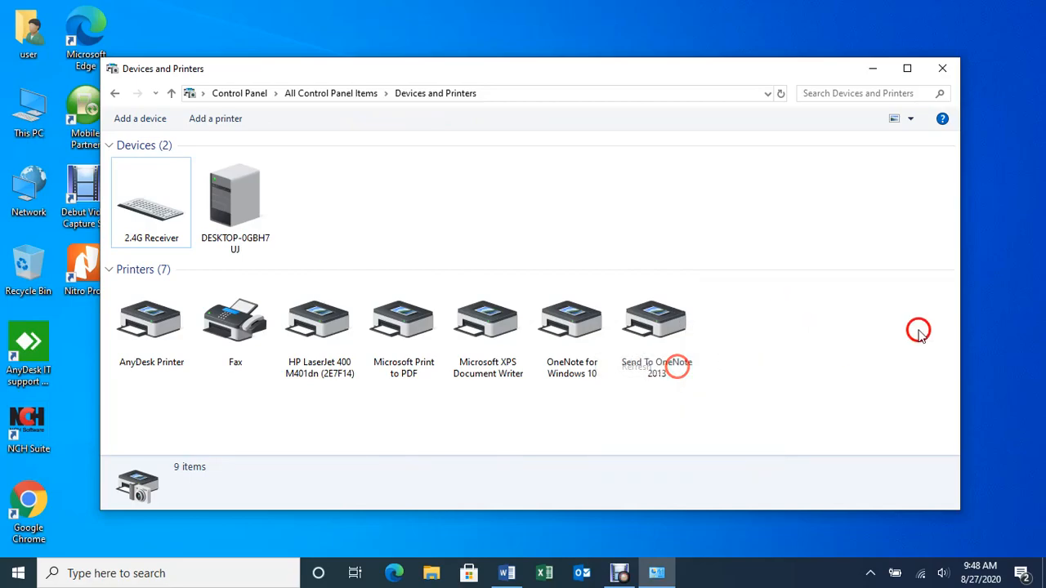
{"action": "right_click", "coordinate": [331, 327]}
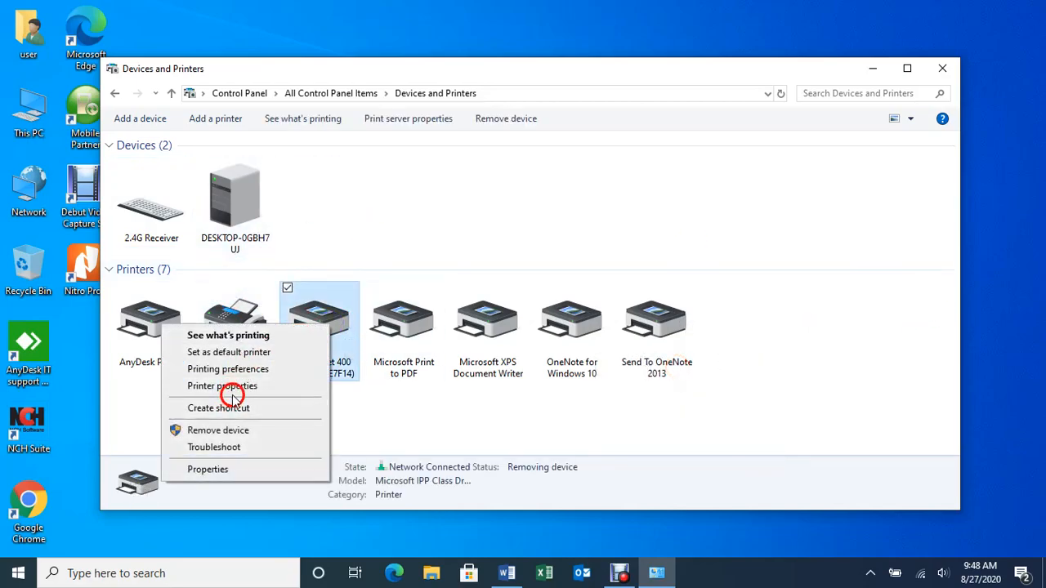
{"action": "left_click", "coordinate": [230, 431]}
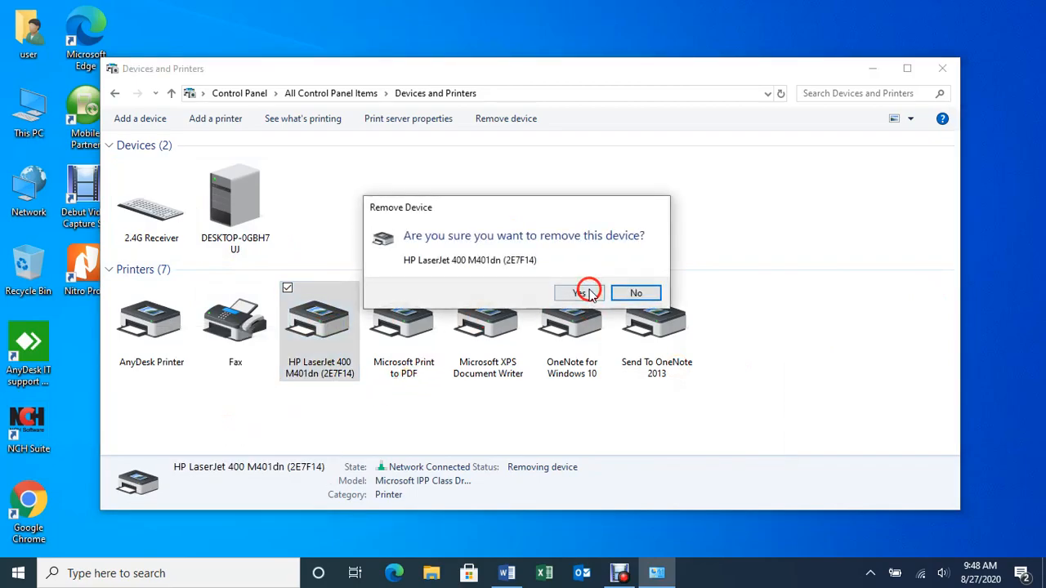
{"action": "left_click", "coordinate": [649, 292]}
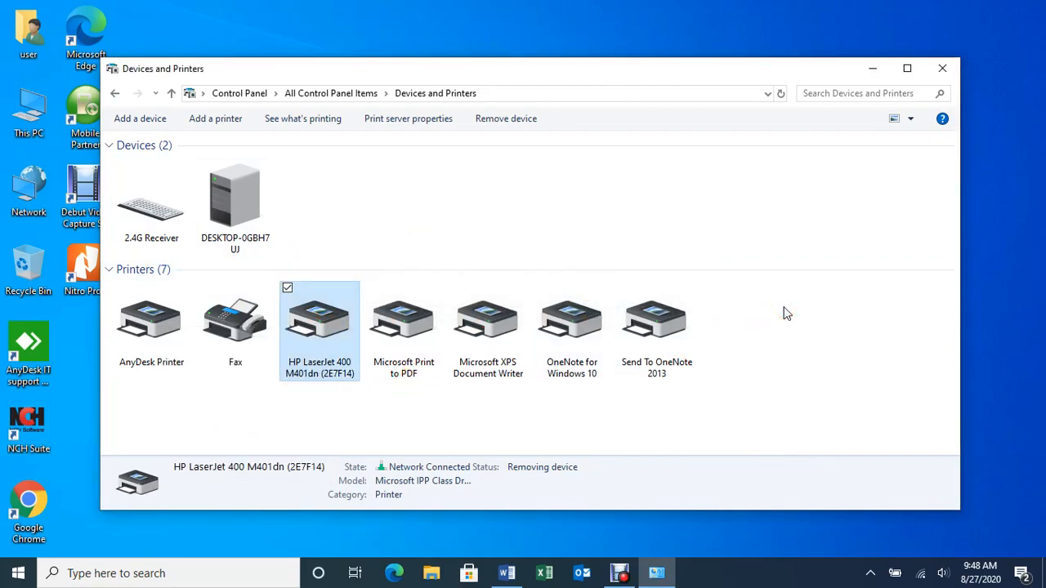
Refresh the printer list twice more to update it after the device removal.
{"action": "right_click", "coordinate": [783, 308]}
{"action": "left_click", "coordinate": [659, 366]}
{"action": "right_click", "coordinate": [769, 307]}
{"action": "left_click", "coordinate": [689, 364]}
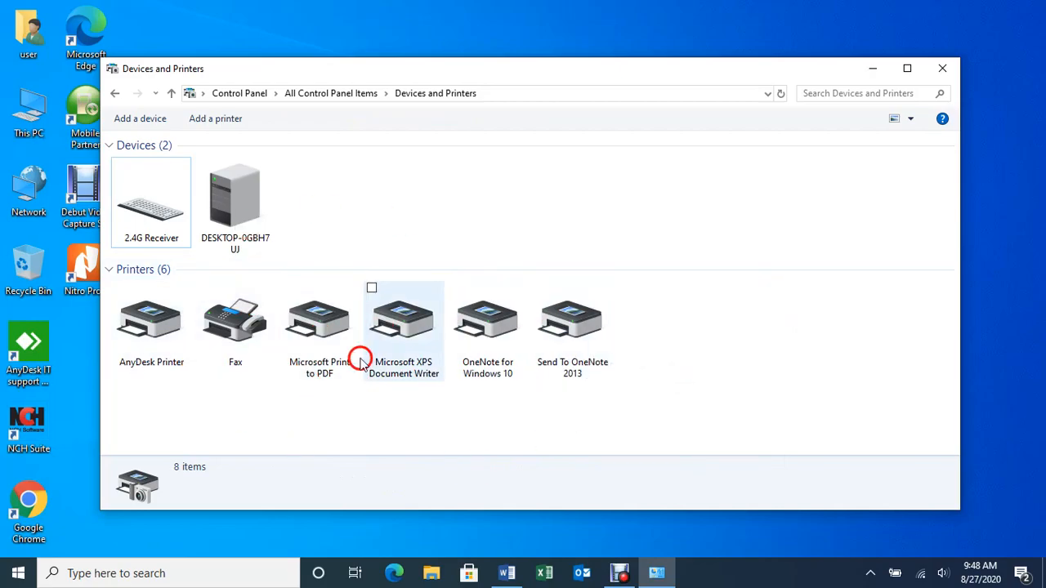
Add the network printer NPI149A13 (HP Color LaserJet MFP M277n) as a new device and close the installation dialog.
{"action": "left_click", "coordinate": [144, 119]}
{"action": "left_click", "coordinate": [145, 120]}
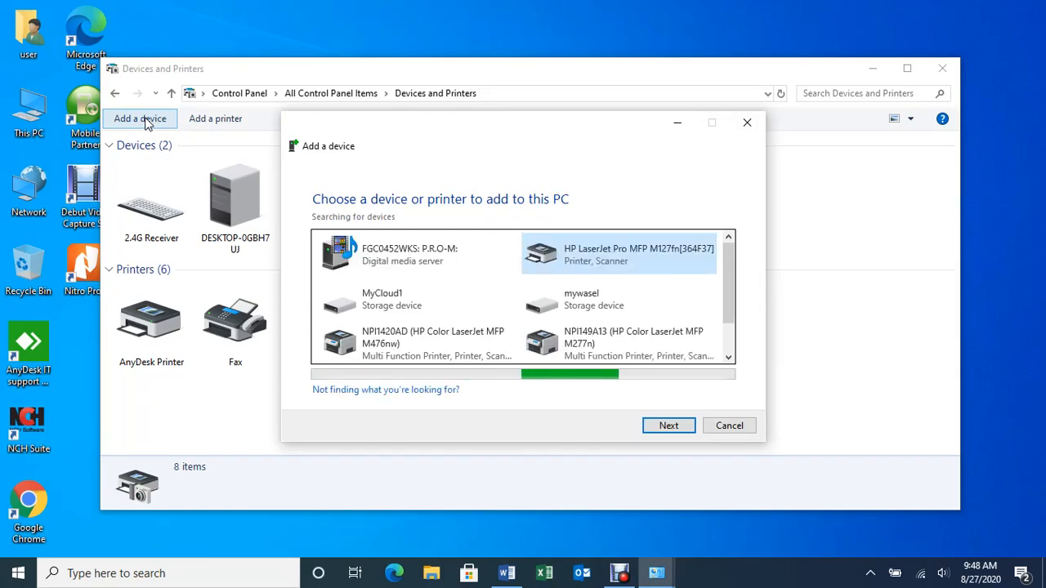
{"action": "left_click", "coordinate": [611, 231]}
{"action": "left_click_drag", "start_coordinate": [732, 249], "coordinate": [726, 331]}
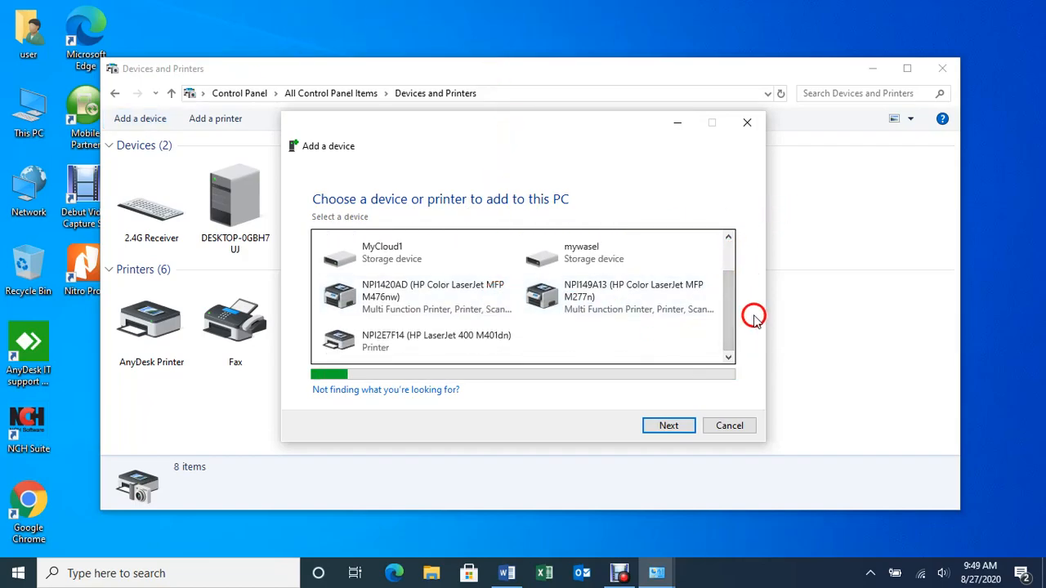
{"action": "scroll", "coordinate": [728, 313], "scroll_direction": "up", "scroll_amount": 3}
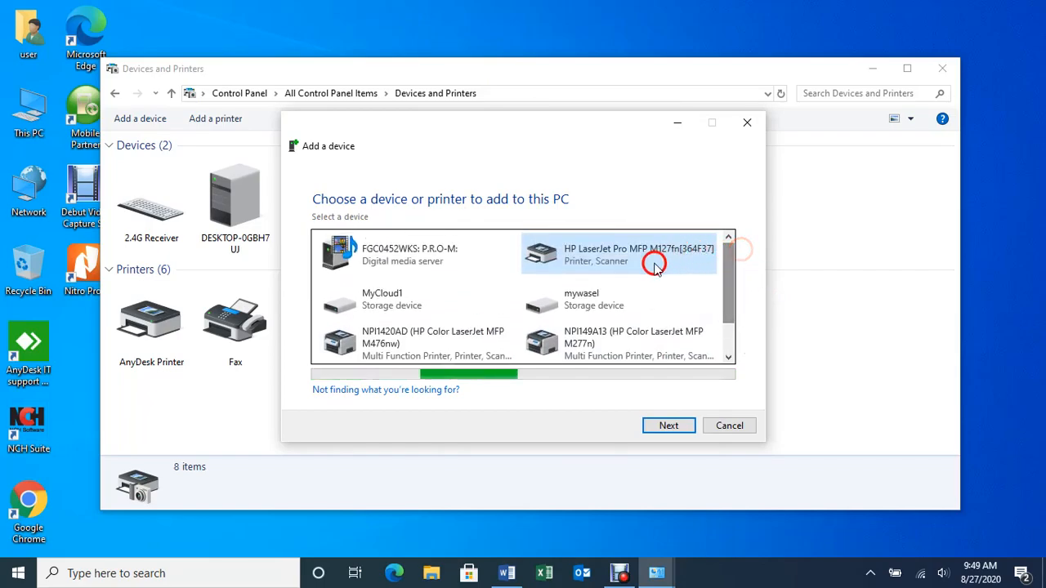
{"action": "scroll", "coordinate": [734, 301], "scroll_direction": "down", "scroll_amount": 2}
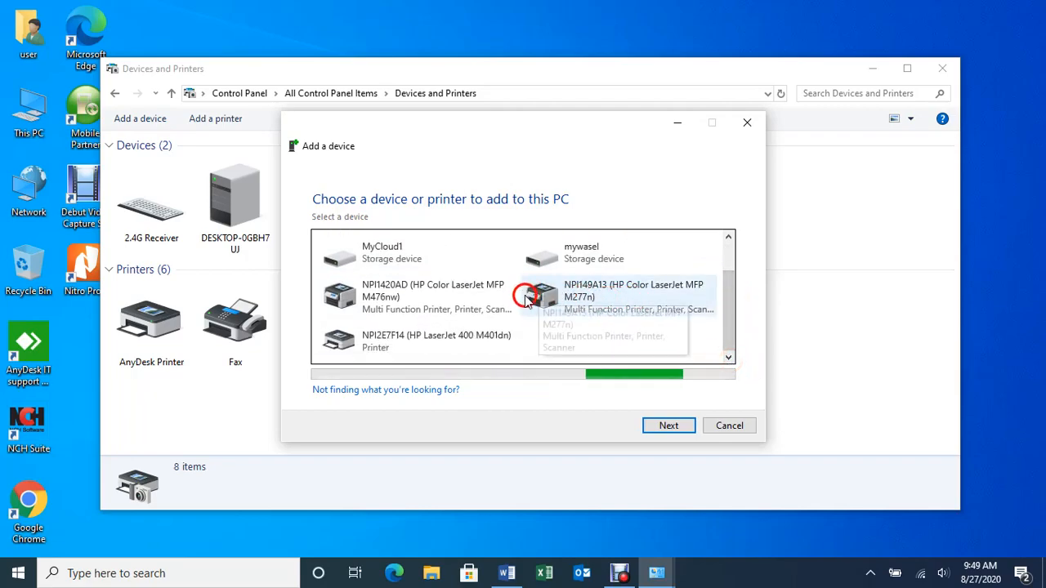
{"action": "left_click", "coordinate": [650, 298]}
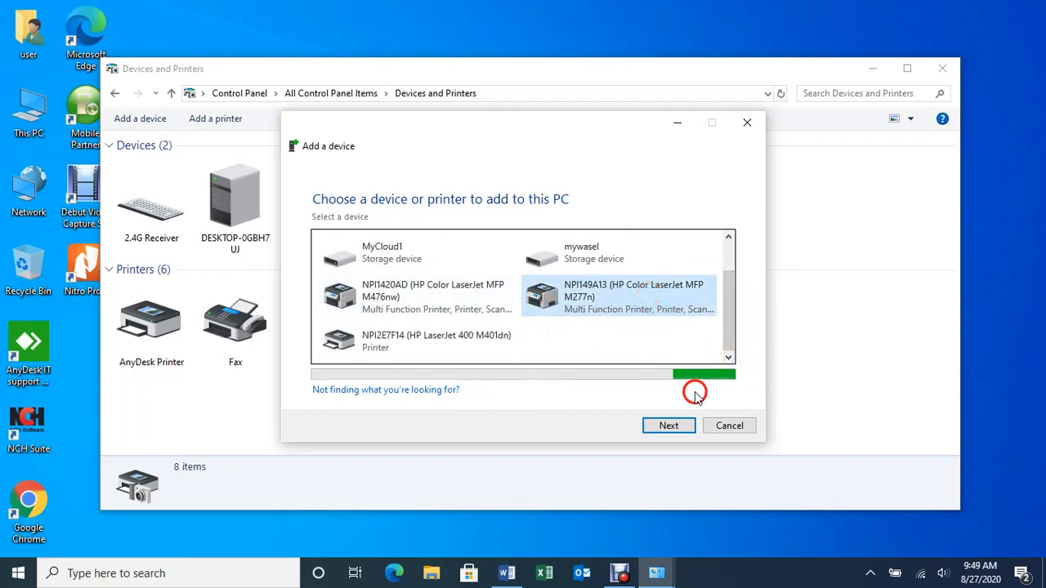
{"action": "left_click", "coordinate": [677, 428]}
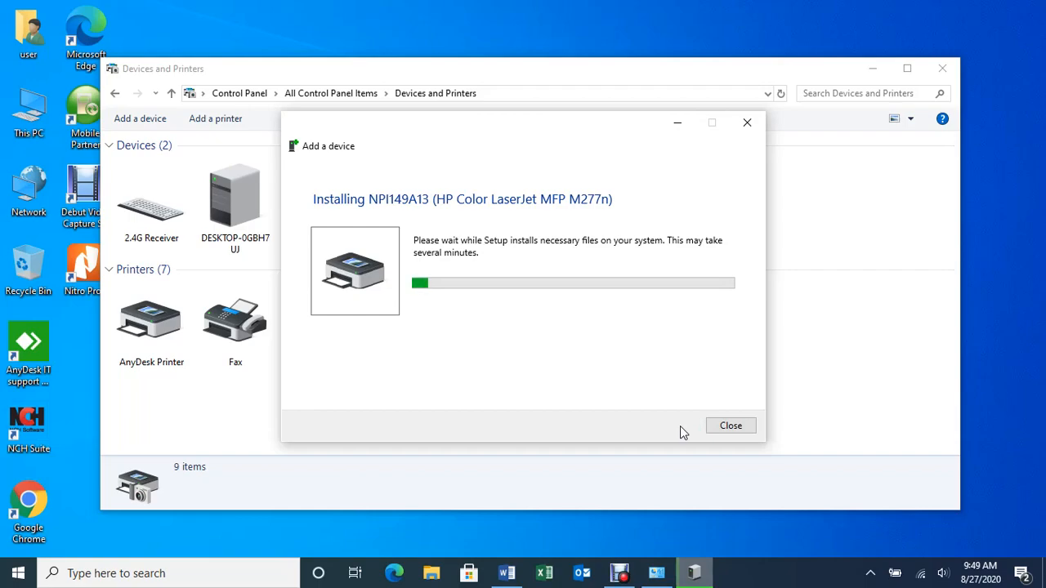
{"action": "left_click", "coordinate": [731, 426]}
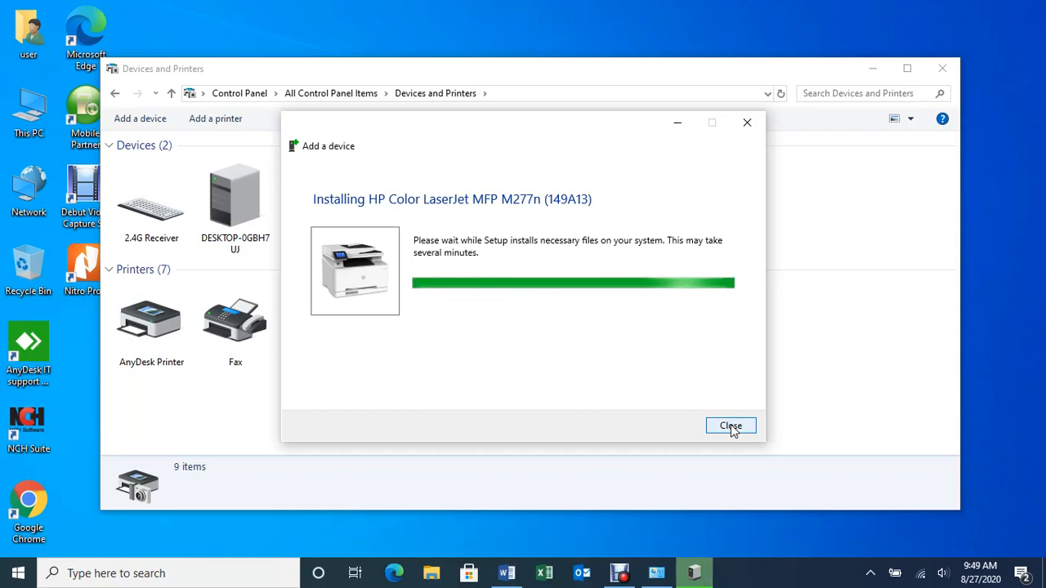
{"action": "left_click", "coordinate": [713, 278]}
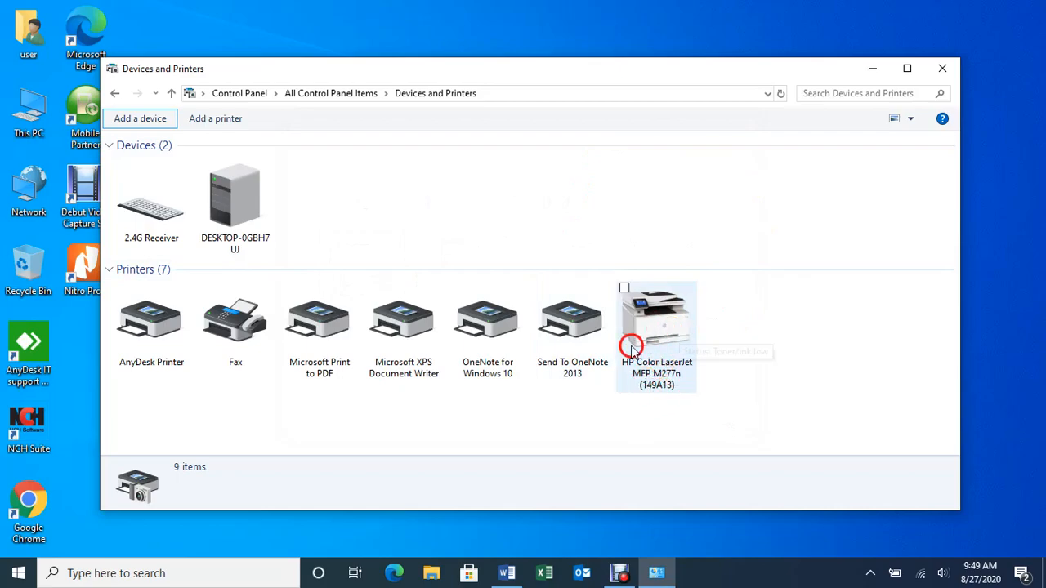
Look at the available actions for the newly added HP Color LaserJet MFP M277n and dismiss them.
{"action": "right_click", "coordinate": [684, 344]}
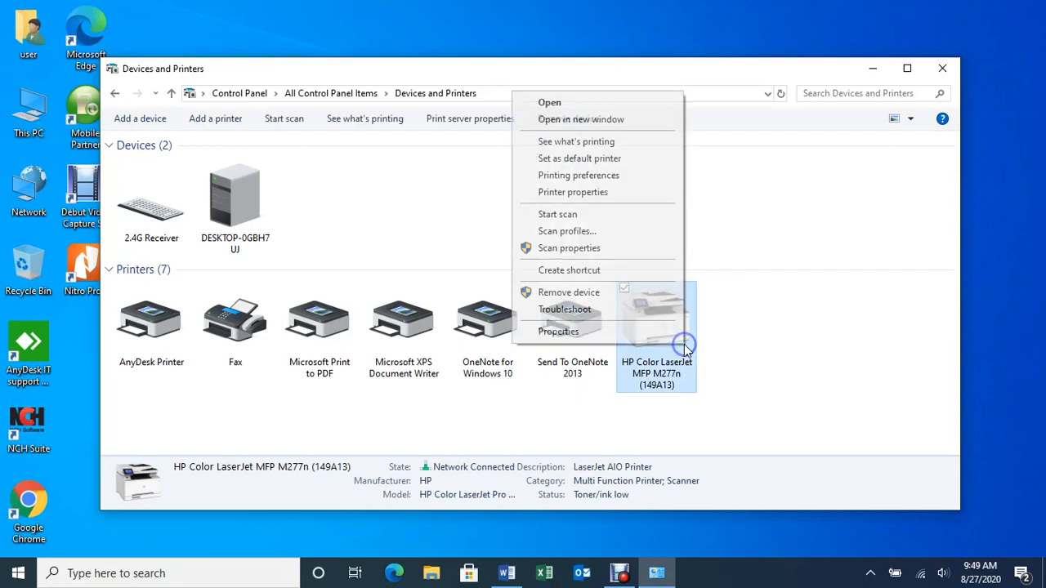
{"action": "left_click", "coordinate": [818, 320]}
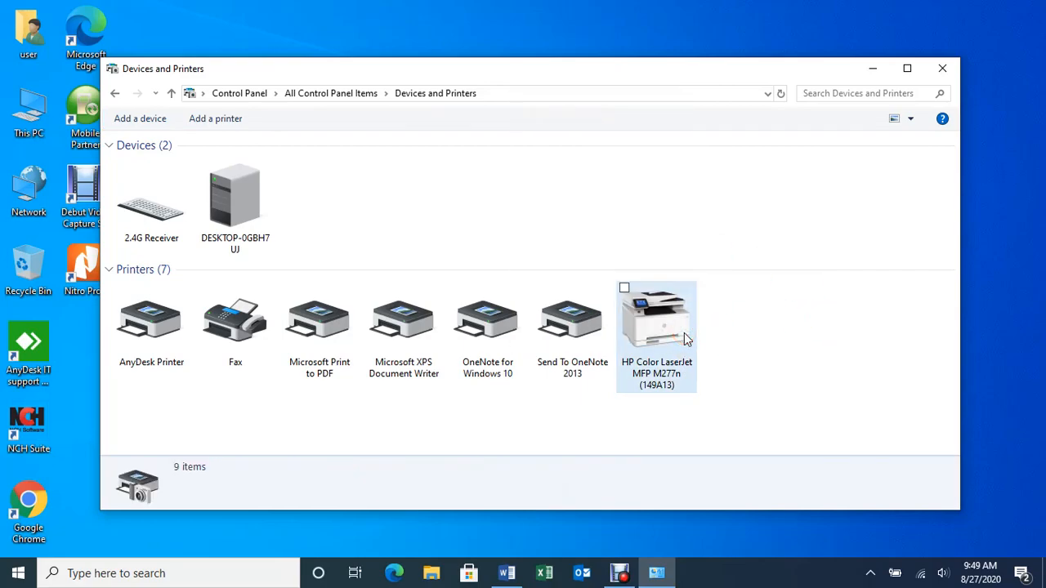
{"action": "left_click", "coordinate": [642, 128]}
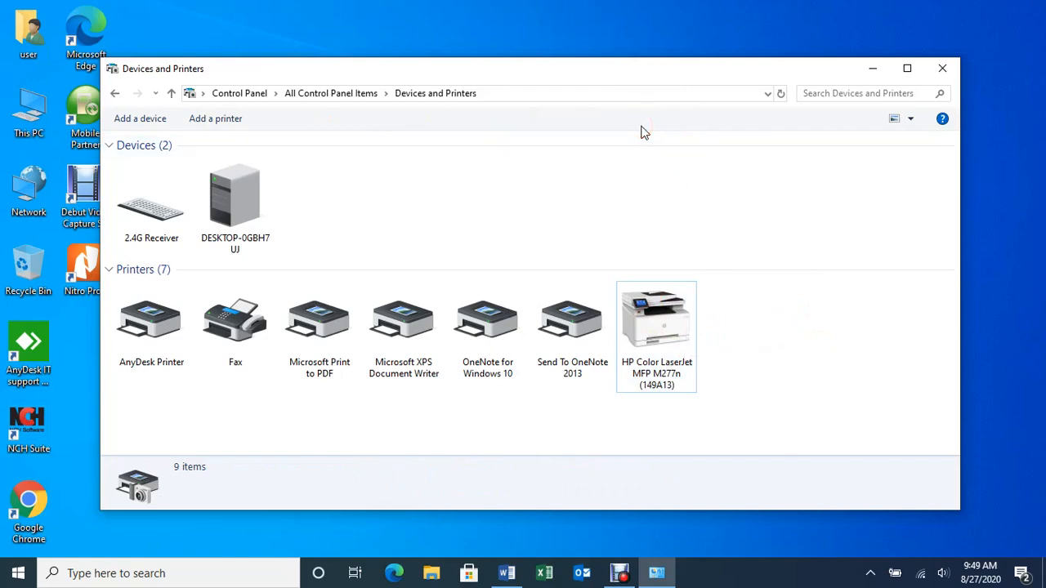